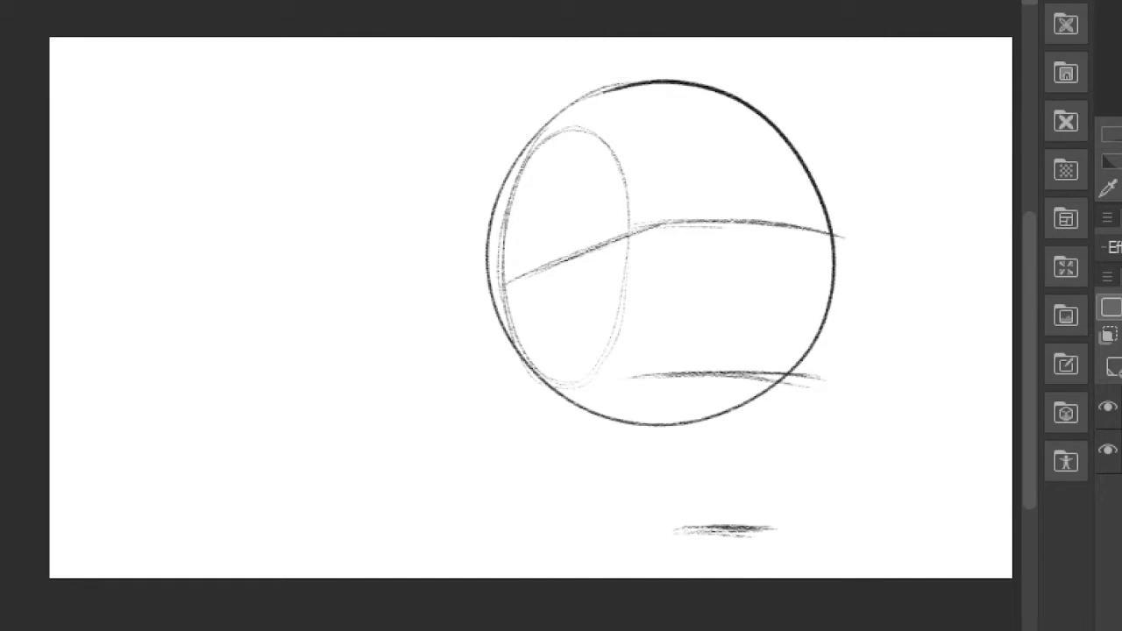
- Sketch the far face edge, the vertical guide inside the side oval, and the near jaw running down to the chin
drag(836, 249, 784, 408)
drag(804, 366, 762, 528)
drag(550, 157, 559, 341)
drag(552, 195, 560, 343)
mouse_move(558, 280)
mouse_down()
mouse_move(558, 427)
mouse_move(657, 511)
mouse_up()
drag(566, 423, 673, 524)
drag(577, 433, 681, 528)
- Add the curved cheek plane line from the side oval to the chin and the face's vertical centre line
drag(563, 260, 644, 395)
drag(614, 324, 651, 398)
drag(680, 525, 667, 446)
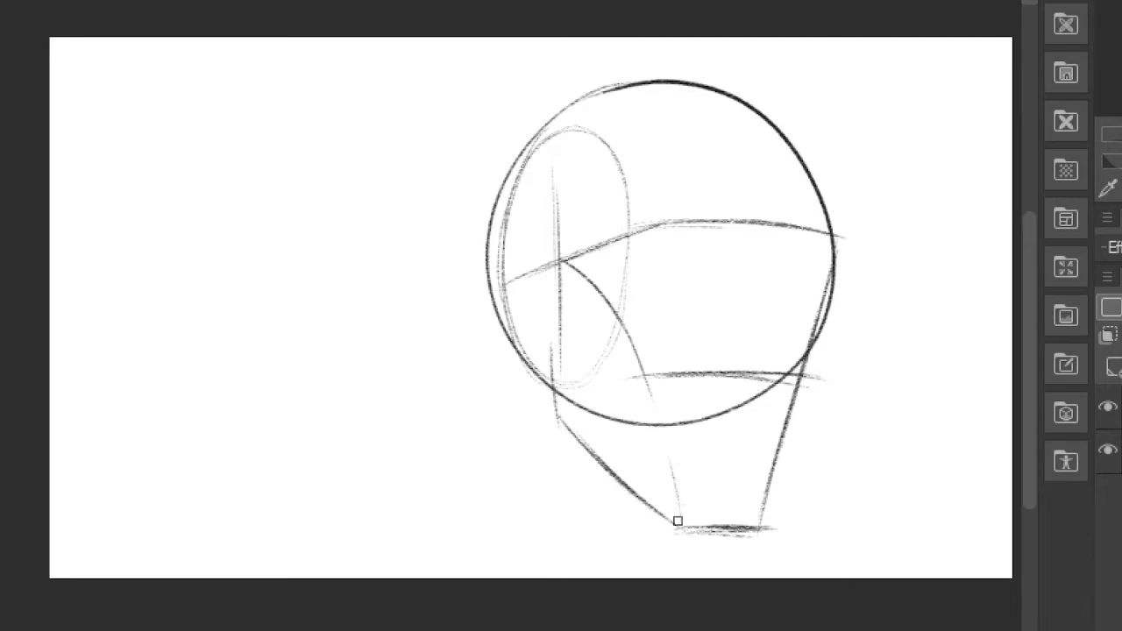
mouse_move(643, 370)
mouse_down()
mouse_move(680, 548)
mouse_move(675, 501)
mouse_move(682, 530)
mouse_up()
drag(772, 180, 753, 325)
drag(772, 228, 727, 564)
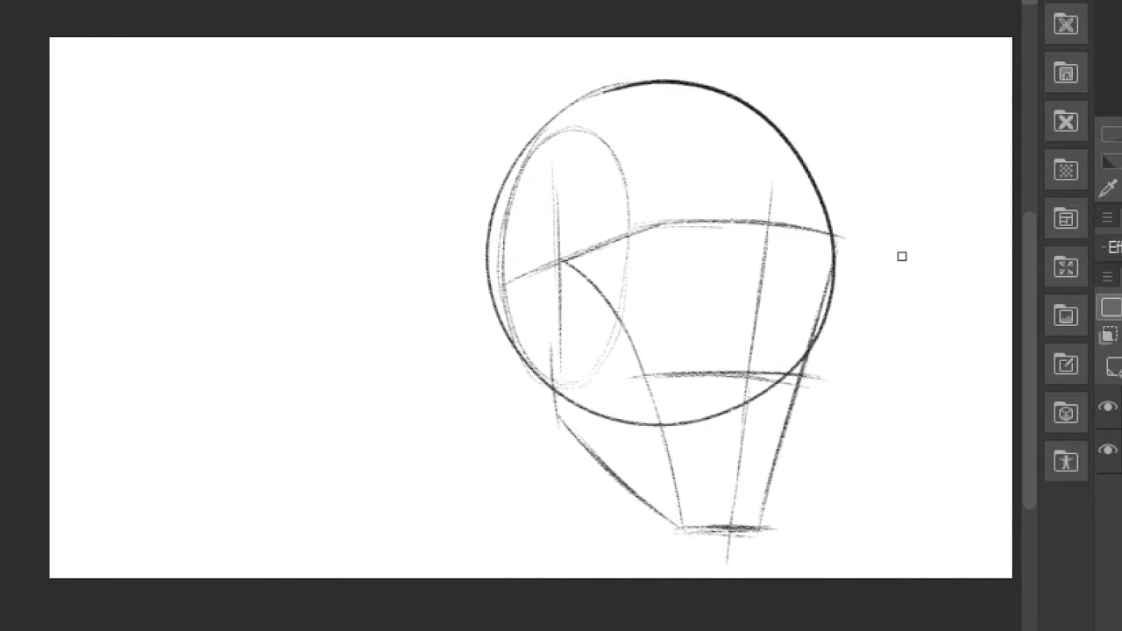
- Write the label "LOOMIS" beside the head construction with an arrow pointing to it
mouse_move(233, 399)
mouse_down()
mouse_move(266, 394)
mouse_move(277, 353)
mouse_move(321, 325)
mouse_move(345, 276)
mouse_move(360, 329)
mouse_up()
mouse_move(355, 371)
mouse_down()
mouse_move(463, 401)
mouse_move(408, 414)
mouse_up()
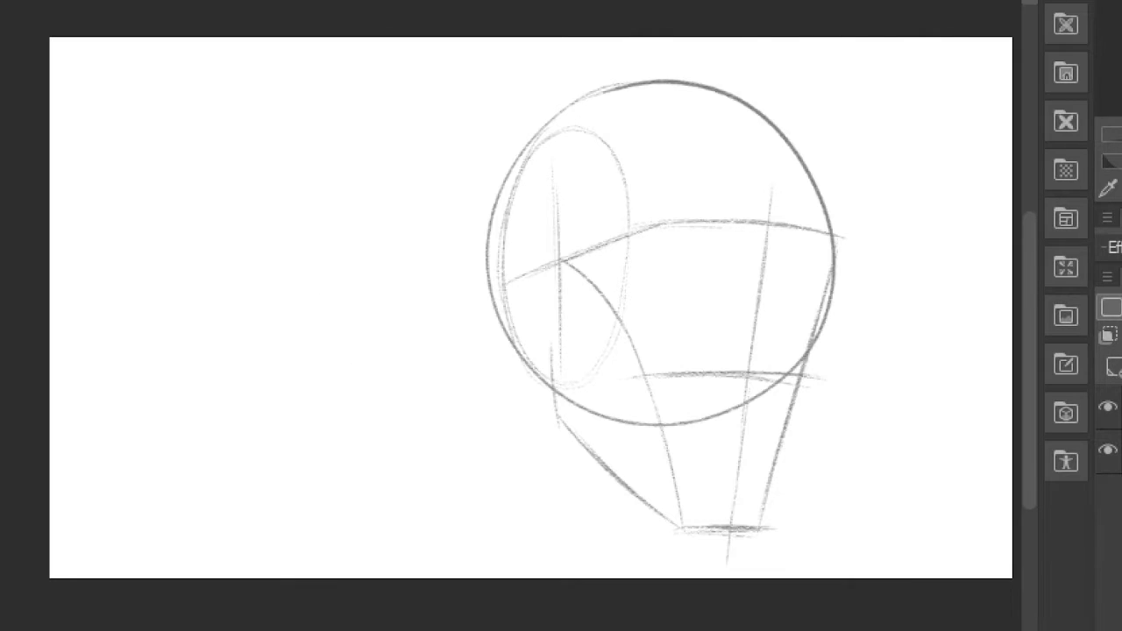
- Sketch both eyes below the brow line on a new layer and adjust their placement with a transform
key(ctrl+shift+n)
mouse_move(674, 261)
mouse_down()
mouse_move(692, 254)
mouse_move(738, 267)
mouse_move(733, 256)
mouse_move(723, 279)
mouse_move(766, 265)
mouse_up()
key(ctrl+t)
mouse_move(761, 274)
mouse_down()
mouse_move(749, 273)
mouse_move(782, 300)
mouse_up()
key(Return)
- Sketch the far brow and the nose with its bridge, tip and nostrils down to the nose guide line
drag(777, 247, 808, 224)
drag(778, 271, 800, 351)
drag(781, 292, 802, 351)
drag(760, 355, 767, 321)
mouse_move(769, 363)
mouse_down()
mouse_move(790, 372)
mouse_move(741, 361)
mouse_move(729, 346)
mouse_move(741, 334)
mouse_up()
mouse_move(785, 238)
mouse_down()
mouse_move(840, 235)
mouse_move(800, 270)
mouse_move(818, 273)
mouse_move(822, 256)
mouse_move(729, 294)
mouse_move(700, 272)
mouse_up()
- Clean up the facial features, transform the selected part and deselect it
key(e)
key(m)
key(ctrl+t)
key(Return)
key(ctrl+d)
- Draw both eyebrows along the brow guide line and thicken their shapes
key(p)
mouse_move(671, 221)
mouse_down()
mouse_move(744, 219)
mouse_move(634, 237)
mouse_up()
drag(647, 228, 681, 218)
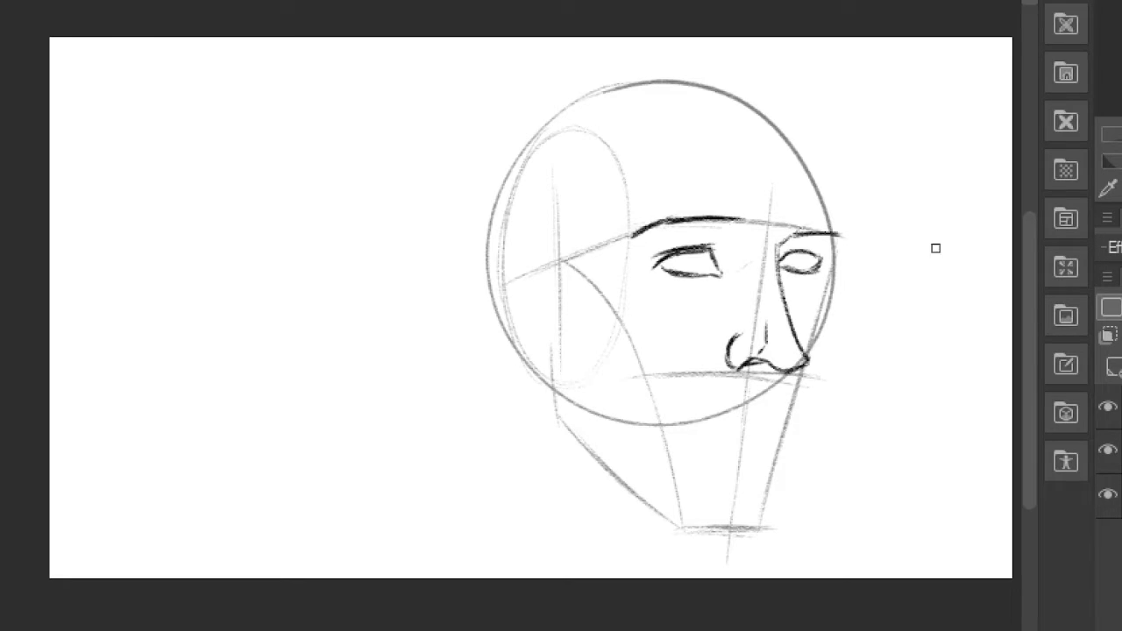
mouse_move(794, 229)
mouse_down()
mouse_move(849, 225)
mouse_move(847, 240)
mouse_up()
mouse_move(631, 238)
mouse_down()
mouse_move(658, 227)
mouse_move(758, 231)
mouse_up()
- Sketch the lips under the nose and the far cheek contour from the brow down to the chin
mouse_move(754, 393)
mouse_down()
mouse_move(741, 416)
mouse_move(790, 413)
mouse_move(732, 421)
mouse_move(788, 416)
mouse_move(748, 417)
mouse_move(737, 438)
mouse_move(792, 423)
mouse_up()
drag(714, 422, 771, 434)
mouse_move(845, 235)
mouse_down()
mouse_move(817, 390)
mouse_move(823, 380)
mouse_move(770, 513)
mouse_up()
- Add the irises and strengthen the eyelid lines of both eyes
mouse_move(682, 249)
mouse_down()
mouse_move(727, 265)
mouse_move(709, 273)
mouse_up()
drag(801, 248, 830, 262)
mouse_move(691, 255)
mouse_down()
mouse_move(695, 272)
mouse_move(713, 272)
mouse_move(667, 279)
mouse_up()
key(e)
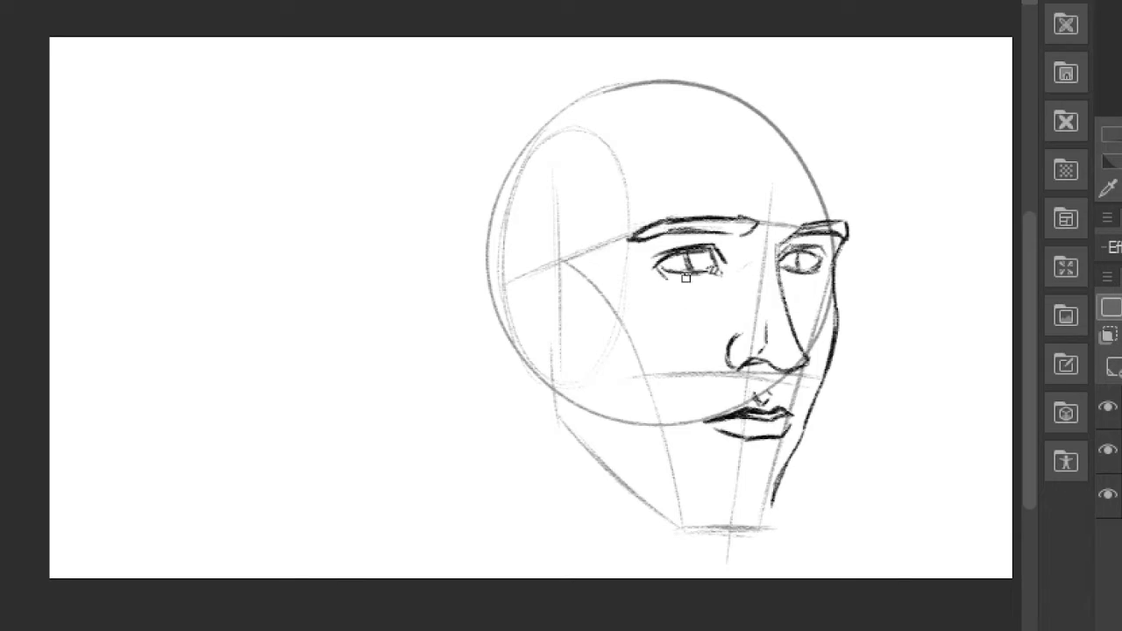
- Outline the angular hairline with the far forehead edge, and the near jaw with a beard band under the chin
mouse_move(555, 231)
mouse_down()
mouse_move(656, 108)
mouse_move(654, 145)
mouse_move(735, 161)
mouse_move(828, 145)
mouse_up()
drag(845, 221, 841, 148)
mouse_move(552, 345)
mouse_down()
mouse_move(645, 500)
mouse_move(675, 521)
mouse_up()
drag(783, 478, 760, 547)
mouse_move(766, 550)
mouse_down()
mouse_move(651, 534)
mouse_move(628, 498)
mouse_up()
mouse_move(650, 504)
mouse_down()
mouse_move(700, 496)
mouse_move(691, 493)
mouse_move(778, 502)
mouse_up()
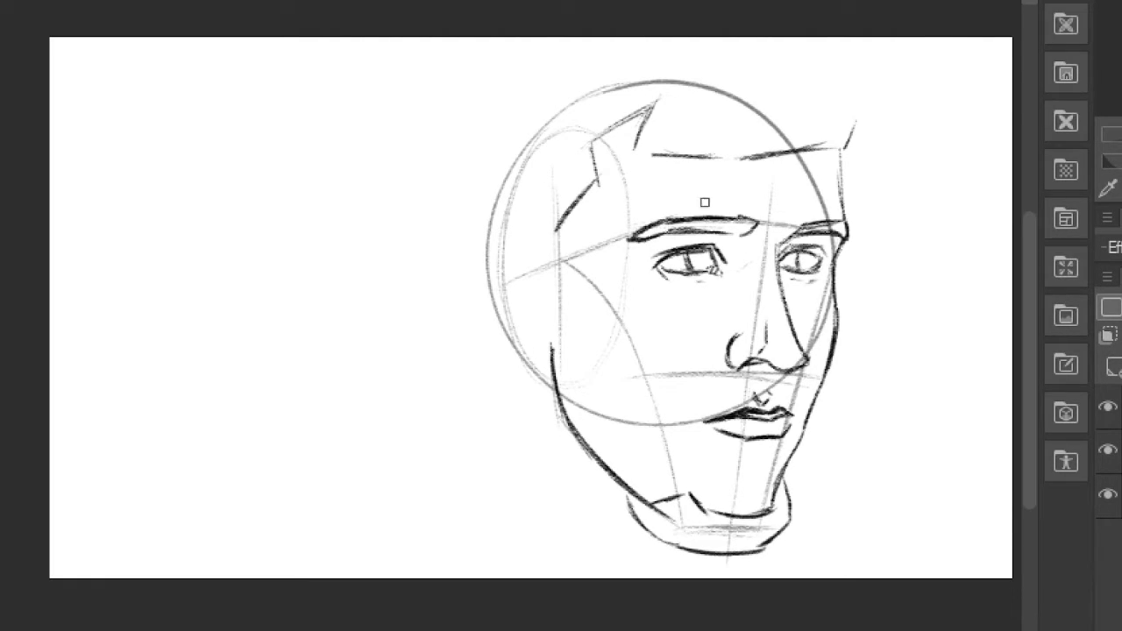
- Sketch the ear with its inner folds behind the jaw, and transform it to fit the side of the head
mouse_move(526, 278)
mouse_down()
mouse_move(468, 297)
mouse_move(508, 380)
mouse_move(553, 395)
mouse_up()
mouse_move(474, 283)
mouse_down()
mouse_move(511, 293)
mouse_move(538, 336)
mouse_move(541, 370)
mouse_move(515, 305)
mouse_up()
mouse_move(484, 286)
mouse_down()
mouse_move(529, 374)
mouse_move(500, 329)
mouse_up()
drag(525, 245, 526, 237)
key(ctrl+t)
drag(734, 165, 751, 199)
drag(518, 324, 514, 309)
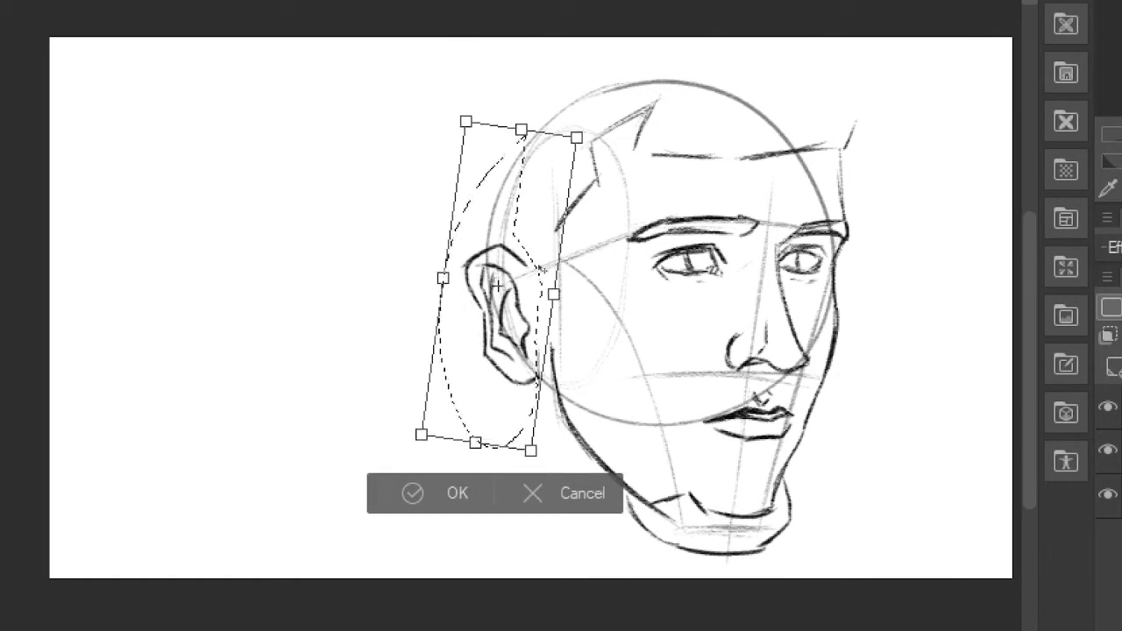
key(Return)
key(ctrl+d)
- Clean up the line below the ear and draw the sideburn, the back of the head and the neck
drag(540, 354, 566, 421)
drag(579, 372, 590, 398)
key(p)
drag(522, 252, 555, 337)
mouse_move(555, 336)
mouse_down()
mouse_move(569, 286)
mouse_move(564, 216)
mouse_up()
drag(480, 256, 477, 137)
drag(539, 394, 504, 562)
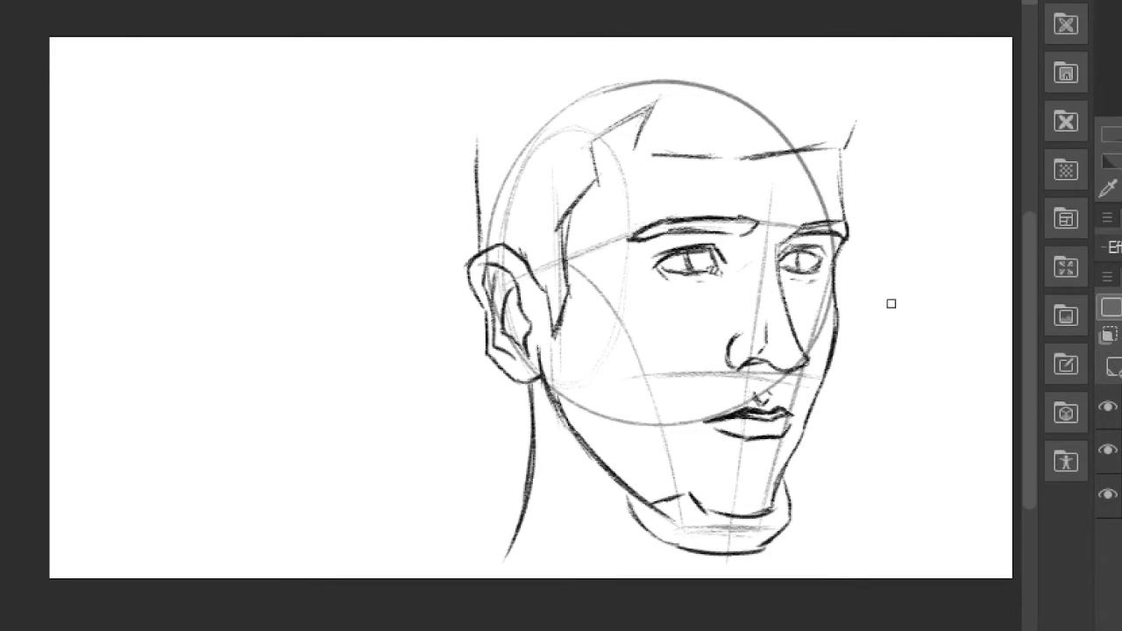
- Sketch plane lines for the under-eye, temple, cheek and the fold beside the nose
drag(721, 292, 689, 326)
drag(645, 187, 630, 230)
drag(617, 273, 693, 502)
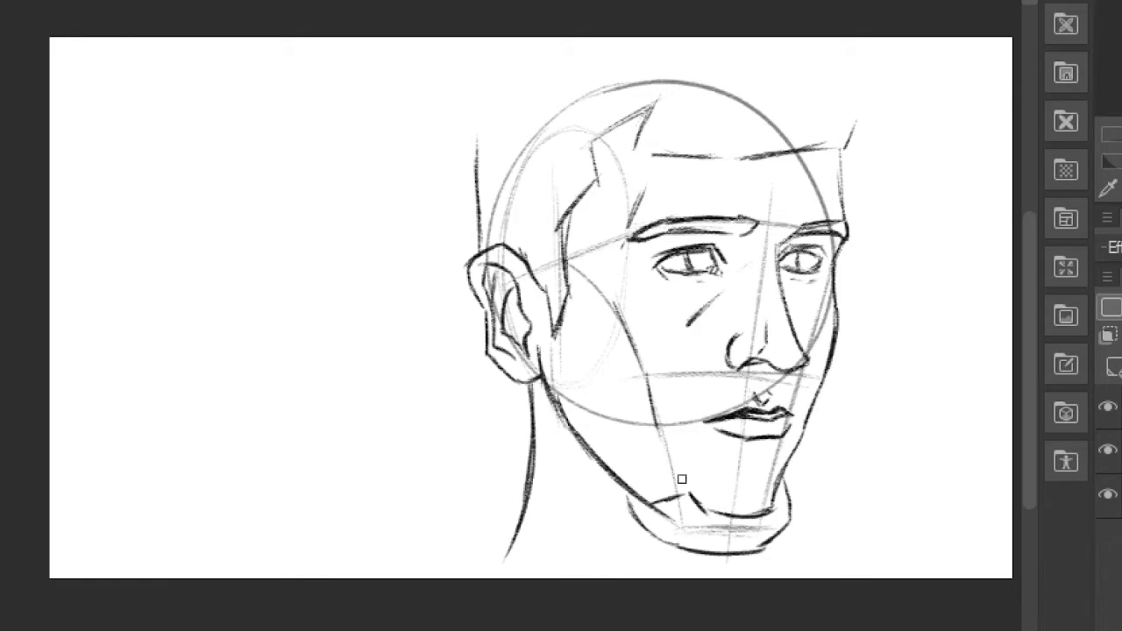
drag(726, 348, 699, 381)
- Transform the head sketch and block in the hair's angular outline over the top and back of the head
key(ctrl+t)
drag(731, 68, 719, 130)
key(Return)
mouse_move(814, 142)
mouse_down()
mouse_move(828, 185)
mouse_move(720, 75)
mouse_up()
mouse_move(724, 66)
mouse_down()
mouse_move(586, 75)
mouse_move(500, 133)
mouse_up()
drag(500, 134, 503, 248)
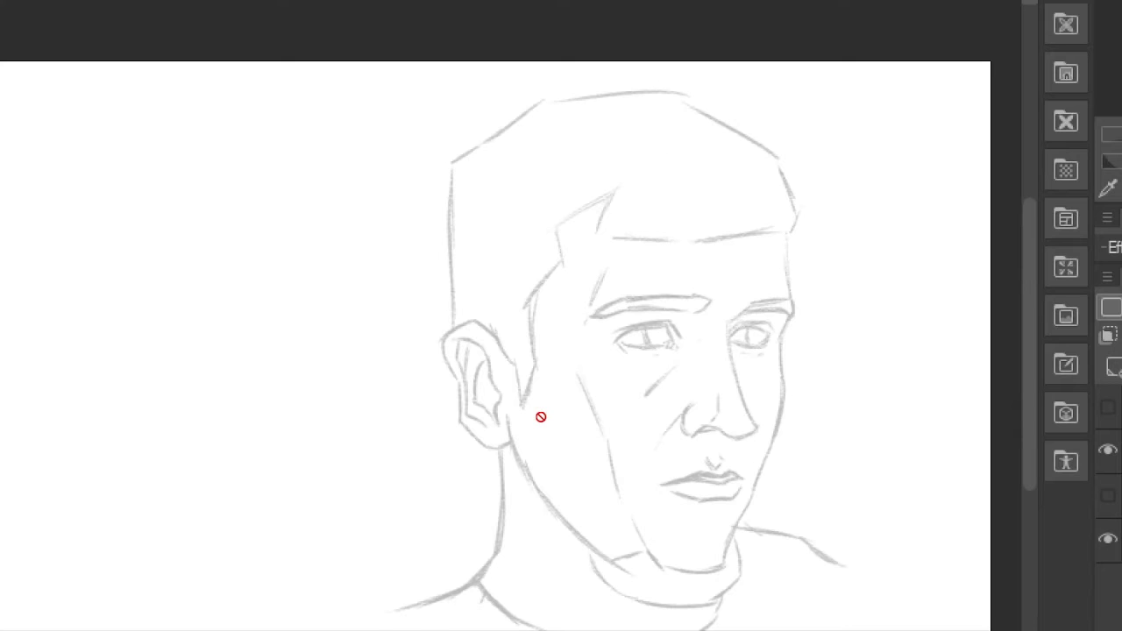
- Draw clean dark lines over the near eye's lids and the creases at its outer corner
scroll(541, 417, up, 1)
scroll(664, 404, up, 1)
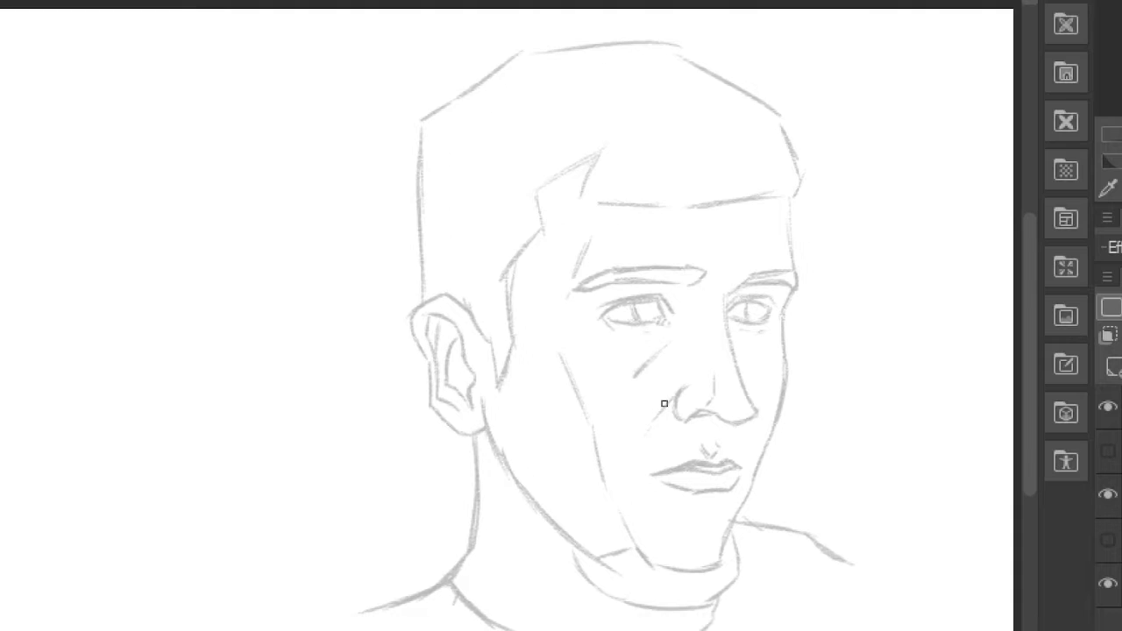
scroll(748, 308, up, 2)
mouse_move(536, 271)
mouse_down()
mouse_move(557, 255)
mouse_move(614, 270)
mouse_move(549, 276)
mouse_move(614, 280)
mouse_move(531, 261)
mouse_move(547, 252)
mouse_up()
mouse_move(497, 273)
mouse_down()
mouse_move(535, 271)
mouse_move(523, 295)
mouse_up()
drag(537, 276, 582, 286)
mouse_move(540, 255)
mouse_down()
mouse_move(601, 246)
mouse_move(623, 272)
mouse_up()
- Draw clean lines over the far eye socket, the nose bridge and the far eyebrow
mouse_move(690, 261)
mouse_down()
mouse_move(737, 260)
mouse_move(693, 295)
mouse_move(700, 343)
mouse_up()
mouse_move(689, 251)
mouse_down()
mouse_move(758, 208)
mouse_move(771, 214)
mouse_up()
drag(705, 226, 765, 231)
mouse_move(769, 218)
mouse_down()
mouse_move(746, 261)
mouse_move(755, 300)
mouse_up()
drag(751, 270, 731, 294)
- Draw the irises and small pupils in both eyes and refine the far eye's rim
drag(709, 258, 711, 283)
drag(712, 257, 716, 283)
click(715, 271)
drag(560, 257, 562, 277)
drag(593, 256, 591, 277)
click(575, 265)
mouse_move(710, 277)
mouse_down()
mouse_move(714, 258)
mouse_move(701, 247)
mouse_up()
drag(723, 251, 745, 260)
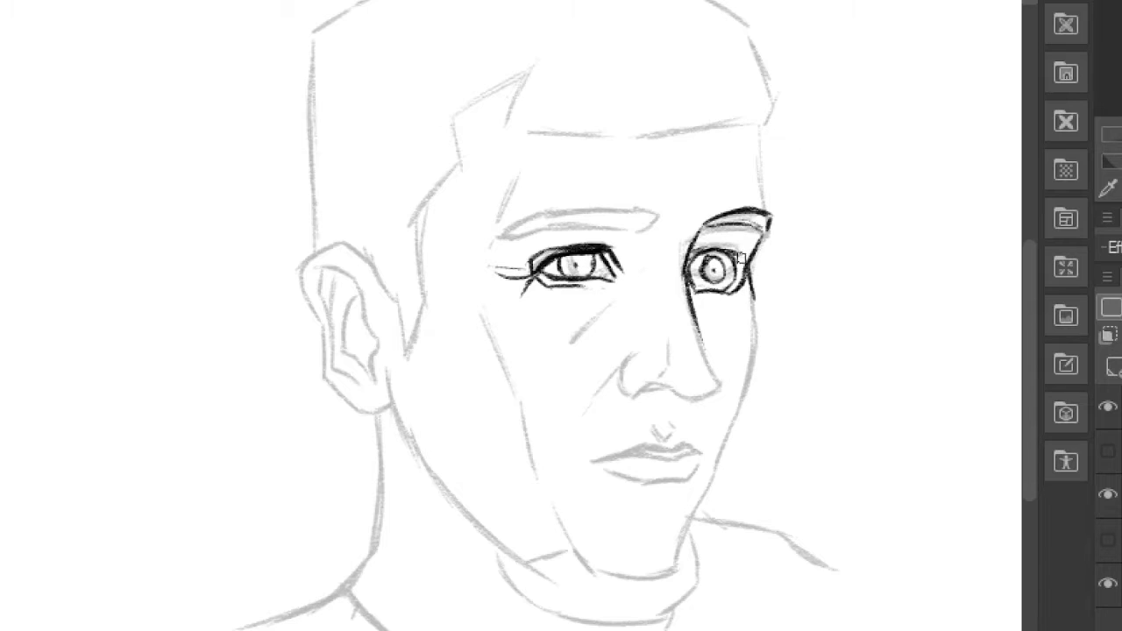
- Draw the far eye's lower bag, the refined nose with its nostrils, and the fold running down the cheek
drag(701, 302, 722, 305)
mouse_move(638, 393)
mouse_down()
mouse_move(709, 394)
mouse_move(686, 395)
mouse_up()
drag(697, 317, 718, 372)
mouse_move(633, 396)
mouse_down()
mouse_move(644, 343)
mouse_move(698, 384)
mouse_up()
drag(649, 344, 579, 407)
- Draw the lips with a ragged torn cheek exposing two rows of jagged teeth, and add the philtrum
mouse_move(666, 447)
mouse_down()
mouse_move(576, 427)
mouse_move(545, 396)
mouse_move(518, 491)
mouse_move(591, 504)
mouse_move(665, 461)
mouse_move(702, 457)
mouse_move(628, 492)
mouse_move(635, 441)
mouse_move(584, 448)
mouse_move(516, 417)
mouse_up()
mouse_move(533, 466)
mouse_down()
mouse_move(562, 489)
mouse_move(628, 480)
mouse_move(623, 468)
mouse_move(647, 465)
mouse_up()
mouse_move(544, 456)
mouse_down()
mouse_move(558, 458)
mouse_move(607, 414)
mouse_move(672, 438)
mouse_up()
mouse_move(673, 406)
mouse_down()
mouse_move(661, 424)
mouse_move(675, 440)
mouse_up()
- Draw the chin beard with short hair strokes and trace the near jaw and far face contour
mouse_move(674, 537)
mouse_down()
mouse_move(697, 566)
mouse_move(671, 609)
mouse_move(561, 612)
mouse_move(513, 561)
mouse_move(606, 576)
mouse_move(675, 547)
mouse_up()
drag(527, 567, 400, 424)
mouse_move(390, 371)
mouse_down()
mouse_move(398, 421)
mouse_move(487, 546)
mouse_up()
mouse_move(752, 284)
mouse_down()
mouse_move(752, 343)
mouse_move(681, 548)
mouse_move(566, 514)
mouse_move(577, 548)
mouse_up()
- Draw the eyebrows, under-eye bag, cheek contour and the wrinkles across the forehead and between the brows
mouse_move(769, 214)
mouse_down()
mouse_move(704, 195)
mouse_move(686, 177)
mouse_up()
mouse_move(761, 183)
mouse_down()
mouse_move(754, 133)
mouse_move(768, 213)
mouse_up()
mouse_move(522, 235)
mouse_down()
mouse_move(649, 248)
mouse_move(614, 313)
mouse_move(504, 279)
mouse_move(568, 215)
mouse_up()
mouse_move(699, 302)
mouse_down()
mouse_move(712, 311)
mouse_move(747, 282)
mouse_move(741, 250)
mouse_up()
mouse_move(529, 396)
mouse_down()
mouse_move(493, 430)
mouse_move(524, 493)
mouse_move(469, 259)
mouse_move(521, 139)
mouse_move(630, 178)
mouse_up()
drag(614, 162, 690, 164)
drag(628, 225, 673, 238)
drag(637, 148, 674, 225)
mouse_move(674, 167)
mouse_down()
mouse_move(684, 235)
mouse_move(667, 253)
mouse_up()
- Draw clean lines over the ear with its ragged lobe, and the sideburn rising to the temple
mouse_move(364, 263)
mouse_down()
mouse_move(294, 277)
mouse_move(359, 401)
mouse_move(383, 401)
mouse_up()
mouse_move(317, 273)
mouse_down()
mouse_move(375, 391)
mouse_move(359, 386)
mouse_move(341, 326)
mouse_up()
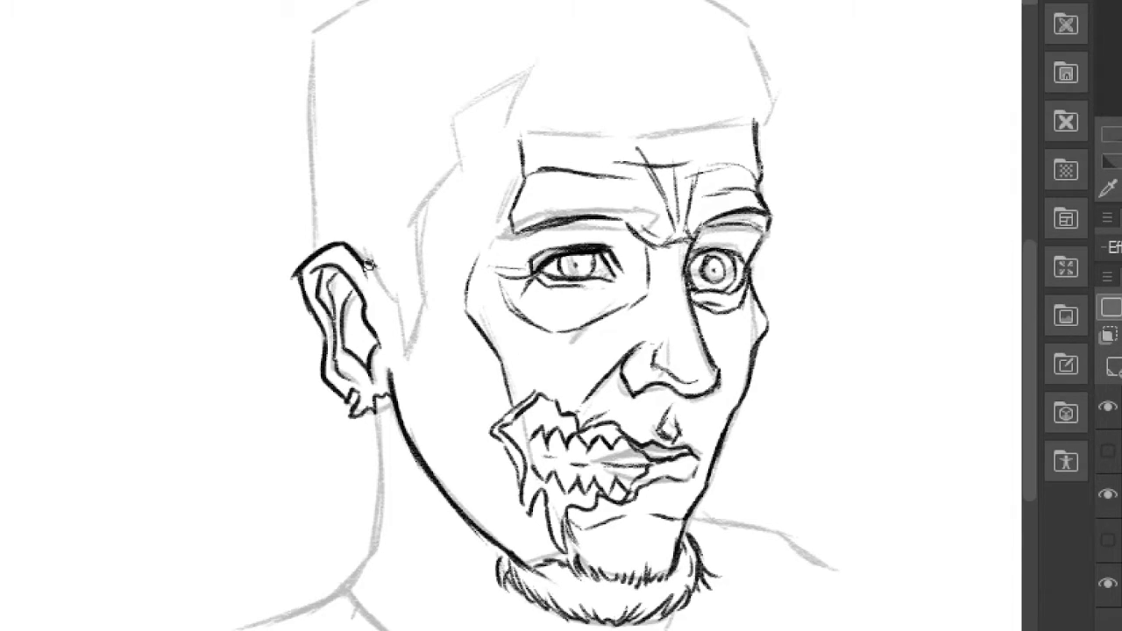
drag(393, 265, 403, 355)
drag(414, 194, 397, 263)
- Draw clean lines for the neck, the shirt collar and both shoulders
mouse_move(381, 396)
mouse_down()
mouse_move(351, 588)
mouse_move(386, 629)
mouse_up()
drag(336, 593, 247, 630)
drag(691, 521, 887, 621)
- Draw the front hairline with spiky strands from the near temple across the forehead to the far side
mouse_move(430, 161)
mouse_down()
mouse_move(469, 144)
mouse_move(479, 106)
mouse_up()
mouse_move(455, 96)
mouse_down()
mouse_move(516, 74)
mouse_move(578, 96)
mouse_up()
drag(570, 58, 639, 99)
drag(543, 45, 653, 70)
drag(652, 59, 726, 104)
drag(690, 66, 778, 110)
drag(777, 135, 763, 170)
drag(782, 65, 788, 104)
drag(780, 97, 762, 199)
drag(722, 128, 755, 186)
- Outline the back and top of the hair with tufted strokes reaching the far side of the head
drag(310, 344, 276, 145)
mouse_move(314, 123)
mouse_down()
mouse_move(356, 79)
mouse_move(568, 31)
mouse_up()
drag(621, 67, 726, 98)
drag(673, 104, 724, 72)
drag(700, 111, 788, 160)
- Hide the rough sketch layer so only the clean line art is shown
click(1108, 495)
drag(861, 577, 885, 464)
scroll(822, 456, down, 2)
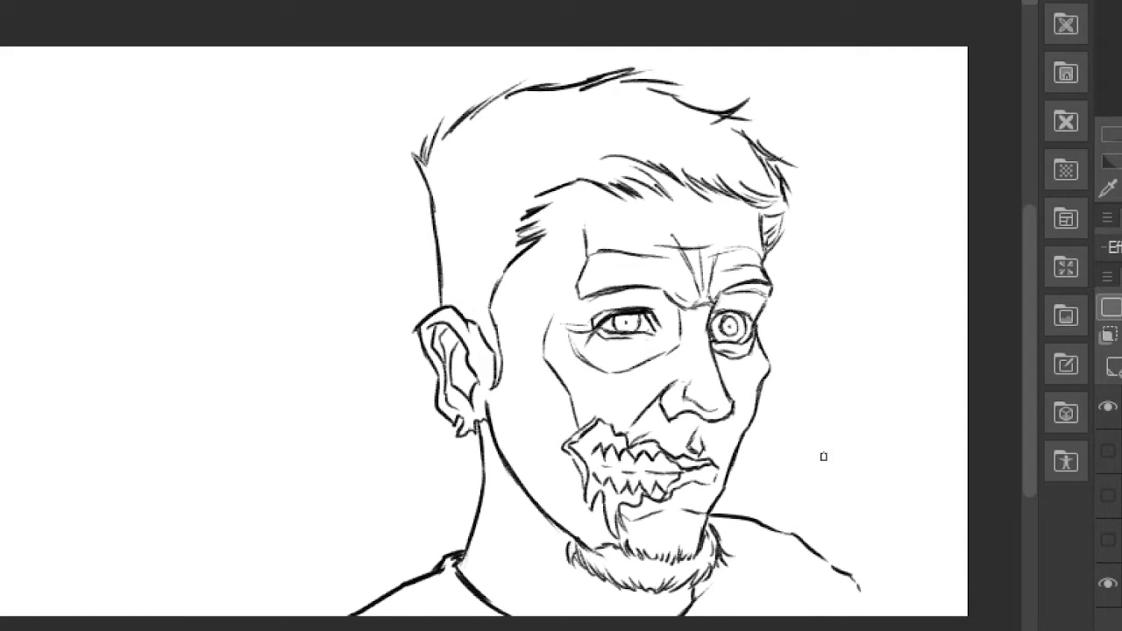
- Add a new layer and draw wrinkles around the near eye and across the bag beneath it
key(ctrl+shift+n)
scroll(823, 457, up, 2)
drag(823, 457, 780, 489)
drag(430, 255, 438, 363)
drag(393, 318, 461, 375)
drag(483, 367, 573, 340)
mouse_move(530, 276)
mouse_down()
mouse_move(560, 311)
mouse_move(463, 340)
mouse_up()
mouse_move(440, 308)
mouse_down()
mouse_move(463, 348)
mouse_move(541, 332)
mouse_up()
- Draw creases under the far eye and wrinkle lines across the brows and forehead
mouse_move(616, 326)
mouse_down()
mouse_move(649, 329)
mouse_move(663, 354)
mouse_up()
drag(635, 345, 678, 359)
drag(413, 250, 550, 232)
drag(391, 285, 510, 224)
drag(517, 151, 538, 213)
drag(430, 161, 691, 158)
drag(625, 151, 688, 147)
- Draw sagging skin lines along the near cheek and jaw and a tendon line down the neck
drag(372, 358, 352, 327)
drag(356, 468, 425, 601)
drag(323, 379, 396, 579)
drag(269, 416, 331, 584)
drag(332, 584, 314, 476)
drag(314, 476, 343, 582)
- Add contour lines at the far temple and far cheek, and creases along the bridge of the nose
mouse_move(623, 109)
mouse_down()
mouse_move(599, 212)
mouse_move(630, 212)
mouse_up()
drag(568, 407, 572, 481)
drag(597, 394, 591, 437)
drag(611, 354, 600, 378)
drag(531, 340, 530, 275)
drag(533, 316, 518, 253)
drag(516, 326, 496, 313)
- Draw fold lines from the nose across the near cheek and short strokes along the near temple
drag(433, 374, 382, 398)
mouse_move(463, 340)
mouse_down()
mouse_move(404, 385)
mouse_move(388, 377)
mouse_up()
mouse_move(344, 195)
mouse_down()
mouse_move(301, 249)
mouse_move(355, 132)
mouse_up()
drag(363, 130, 374, 71)
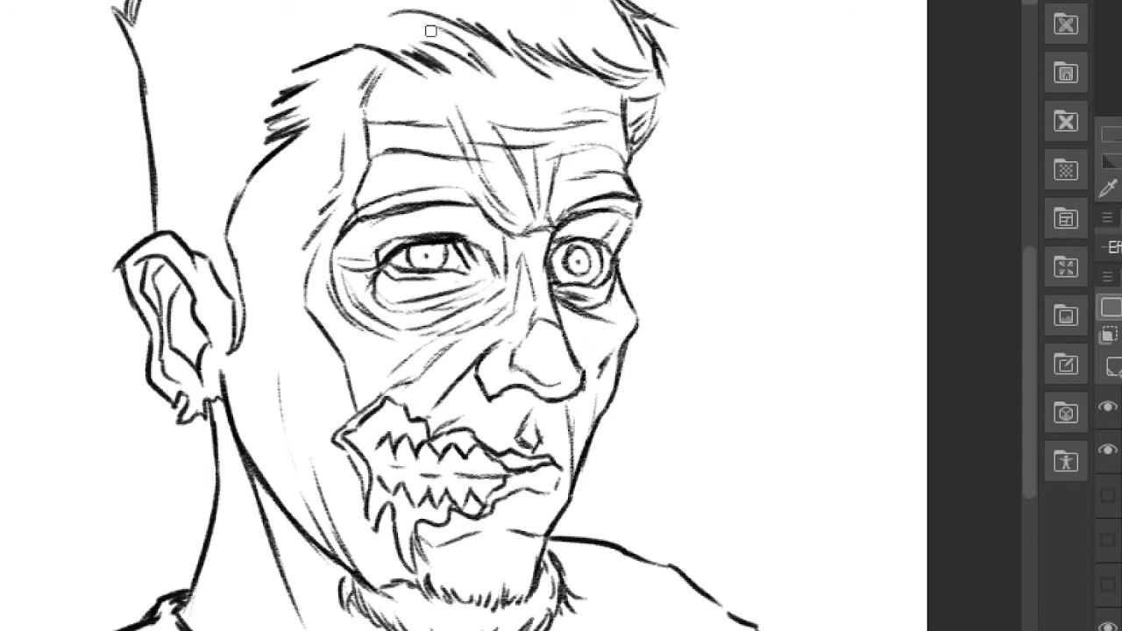
- Draw wrinkles across the near cheek between the ear, the jaw and the mouth wound
drag(270, 482, 292, 408)
drag(329, 367, 284, 444)
drag(286, 438, 293, 516)
drag(332, 429, 307, 491)
drag(239, 387, 300, 367)
mouse_move(330, 348)
mouse_down()
mouse_move(235, 432)
mouse_move(229, 368)
mouse_up()
drag(354, 379, 372, 406)
- Draw wrinkles at the near temple, above the near brow and at the outer corner of the eye
drag(328, 220, 295, 304)
drag(360, 190, 321, 215)
mouse_move(365, 184)
mouse_down()
mouse_move(336, 210)
mouse_move(462, 180)
mouse_up()
drag(351, 265, 256, 252)
drag(331, 286, 256, 278)
mouse_move(303, 290)
mouse_down()
mouse_move(269, 290)
mouse_move(268, 234)
mouse_up()
mouse_move(288, 152)
mouse_down()
mouse_move(321, 214)
mouse_move(314, 222)
mouse_up()
drag(244, 215, 225, 237)
mouse_move(263, 172)
mouse_down()
mouse_move(225, 219)
mouse_move(244, 186)
mouse_up()
- Draw crease lines on the chin between the lower lip and the beard
mouse_move(545, 526)
mouse_down()
mouse_move(526, 579)
mouse_move(446, 569)
mouse_up()
drag(430, 559, 445, 587)
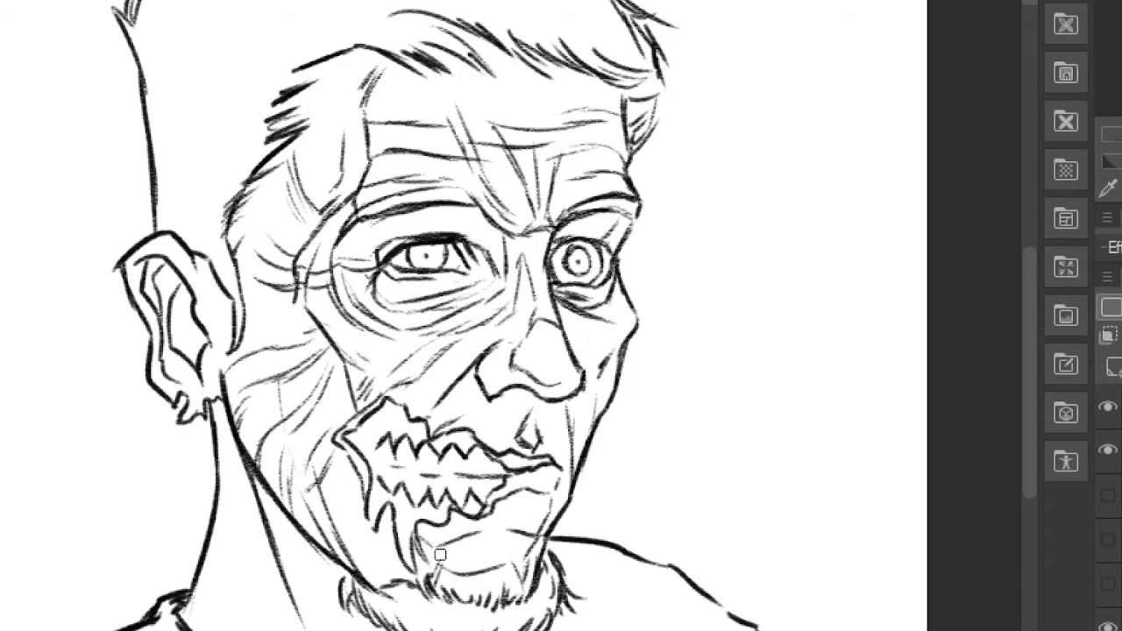
drag(565, 626, 570, 602)
- Thicken the outlines of the brows, the nose and the far side of the face
click(1114, 366)
scroll(604, 446, down, 2)
scroll(604, 447, up, 3)
mouse_move(548, 256)
mouse_down()
mouse_move(561, 359)
mouse_move(491, 425)
mouse_move(474, 399)
mouse_up()
drag(570, 508, 632, 243)
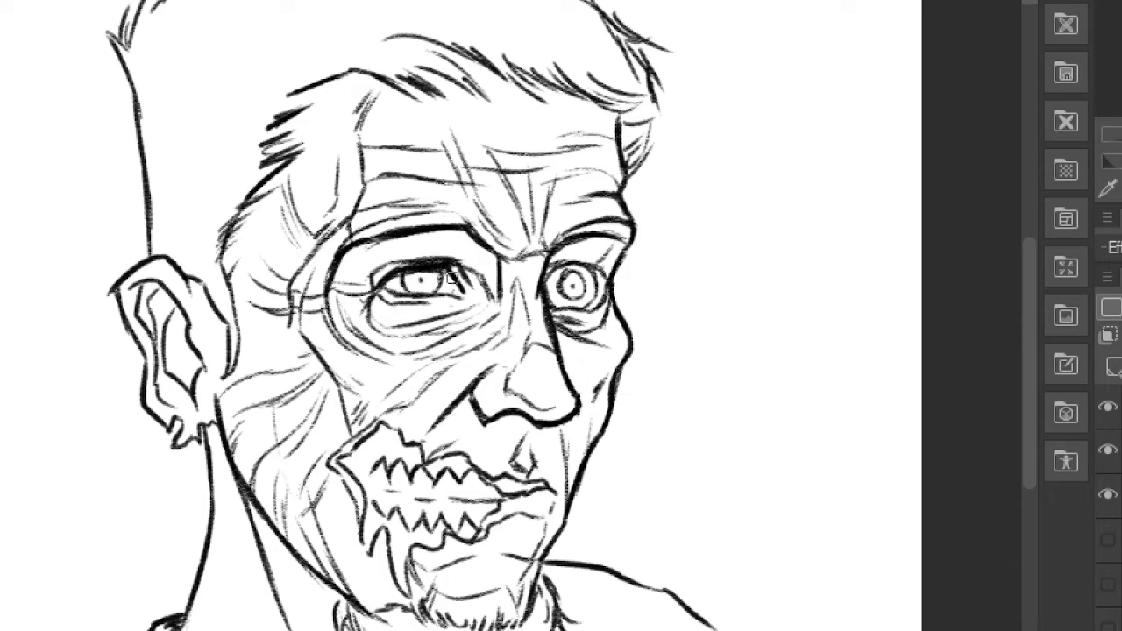
- Thicken the ragged edge of the cheek wound and the line of the lips
mouse_move(481, 478)
mouse_down()
mouse_move(423, 463)
mouse_move(388, 426)
mouse_up()
drag(384, 430, 432, 404)
drag(424, 458, 459, 422)
drag(457, 452, 481, 434)
drag(396, 426, 343, 517)
mouse_move(349, 470)
mouse_down()
mouse_move(408, 568)
mouse_move(554, 493)
mouse_move(551, 512)
mouse_up()
- Thicken the near jawline and the beard edges, and merge the detail layers into the line art
mouse_move(225, 433)
mouse_down()
mouse_move(278, 530)
mouse_move(349, 599)
mouse_up()
drag(342, 602, 340, 629)
drag(541, 576, 561, 598)
mouse_move(546, 581)
mouse_down()
mouse_move(571, 608)
mouse_move(508, 555)
mouse_move(531, 563)
mouse_up()
key(ctrl+e)
- Thicken the outer and inner contours of the ear and the line at the back of the neck
mouse_move(174, 259)
mouse_down()
mouse_move(163, 261)
mouse_move(168, 437)
mouse_up()
drag(138, 294, 193, 399)
drag(179, 323, 167, 377)
drag(209, 429, 183, 626)
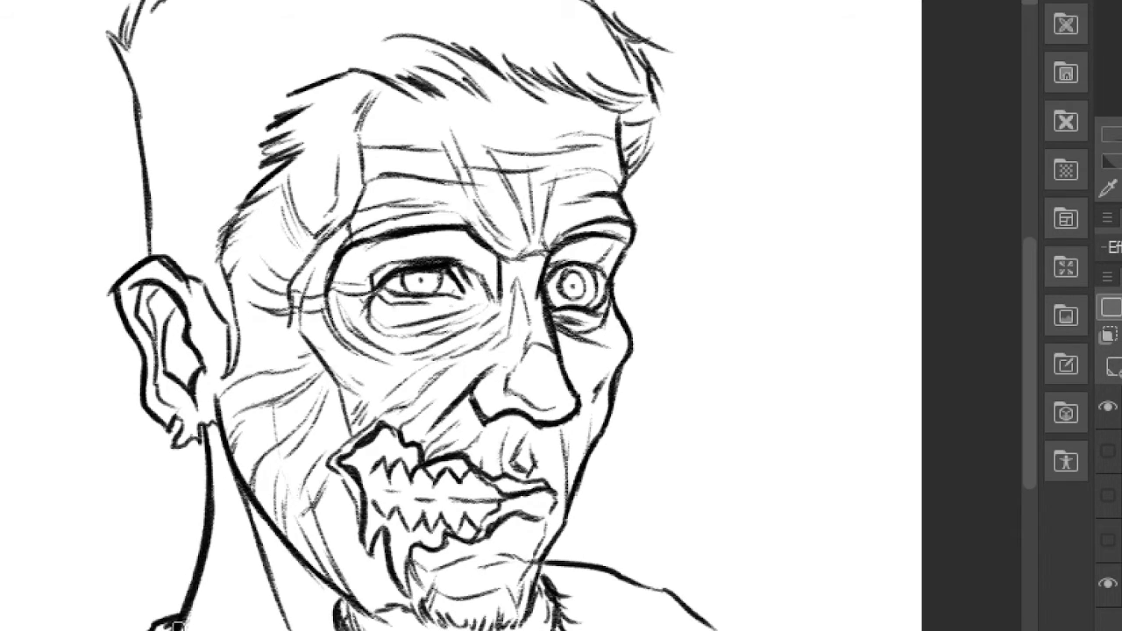
drag(597, 512, 600, 552)
drag(193, 317, 232, 394)
drag(231, 377, 228, 415)
drag(226, 281, 240, 400)
- Thicken the hairline strands, the tufts on top of the hair and the back of the head
drag(260, 223, 235, 254)
drag(356, 112, 474, 135)
mouse_move(449, 86)
mouse_down()
mouse_move(507, 117)
mouse_move(619, 141)
mouse_up()
mouse_move(598, 115)
mouse_down()
mouse_move(650, 137)
mouse_move(663, 223)
mouse_up()
drag(463, 35, 572, 79)
drag(271, 38, 386, 33)
drag(273, 35, 205, 86)
drag(235, 36, 195, 83)
drag(195, 60, 156, 128)
drag(133, 144, 169, 351)
- Darken the contour under the near eye and hatch the shadow beneath the nose
mouse_move(368, 403)
mouse_down()
mouse_move(359, 248)
mouse_move(442, 295)
mouse_up()
drag(440, 294, 496, 267)
mouse_move(560, 377)
mouse_down()
mouse_move(537, 410)
mouse_move(509, 389)
mouse_up()
drag(462, 353, 531, 395)
drag(508, 358, 552, 393)
- Hatch the shadows in both eye sockets between the brows and the eyes
mouse_move(342, 208)
mouse_down()
mouse_move(428, 186)
mouse_move(465, 216)
mouse_up()
drag(438, 176, 498, 235)
drag(481, 188, 516, 242)
drag(564, 212, 633, 186)
mouse_move(572, 191)
mouse_down()
mouse_move(619, 172)
mouse_move(640, 182)
mouse_up()
drag(628, 413, 653, 421)
- Hatch the dark interior of the mouth wound above and below the teeth
mouse_move(411, 414)
mouse_down()
mouse_move(398, 443)
mouse_move(412, 397)
mouse_up()
mouse_move(400, 434)
mouse_down()
mouse_move(433, 388)
mouse_move(461, 402)
mouse_up()
mouse_move(403, 500)
mouse_down()
mouse_move(415, 463)
mouse_move(433, 463)
mouse_up()
mouse_move(425, 512)
mouse_down()
mouse_move(470, 465)
mouse_move(484, 480)
mouse_up()
drag(473, 492, 508, 477)
drag(423, 493, 440, 546)
drag(465, 440, 505, 423)
- Draw dark vertical drips running down from the cheek wound and the mouth over the chin and beard
drag(374, 374, 352, 407)
drag(349, 412, 348, 526)
mouse_move(365, 406)
mouse_down()
mouse_move(349, 481)
mouse_move(404, 600)
mouse_up()
drag(406, 491, 400, 592)
drag(418, 530, 438, 566)
mouse_move(410, 518)
mouse_down()
mouse_move(419, 575)
mouse_move(446, 512)
mouse_up()
drag(519, 392, 519, 603)
drag(517, 405, 514, 559)
drag(501, 416, 496, 560)
drag(493, 437, 491, 552)
drag(571, 387, 571, 598)
drag(562, 391, 551, 542)
- Add small shading strokes around the far cheek, the eyes and the side of the nose
drag(598, 314, 607, 346)
mouse_move(401, 230)
mouse_down()
mouse_move(454, 246)
mouse_move(491, 230)
mouse_up()
drag(498, 226, 502, 209)
drag(643, 255, 638, 286)
drag(595, 347, 621, 355)
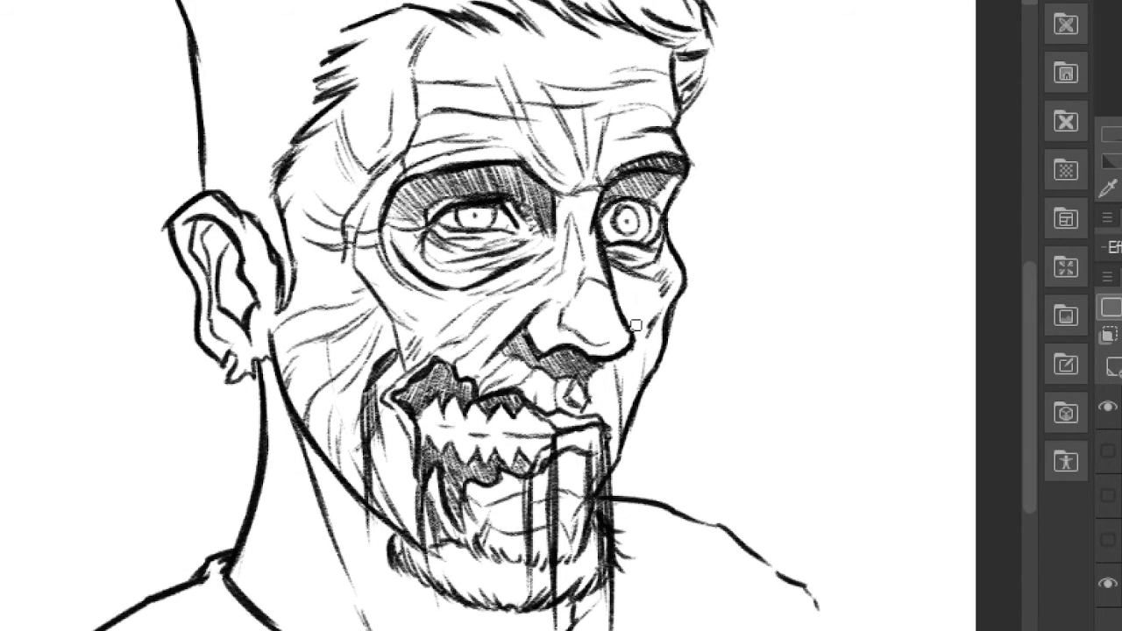
- Hatch the shadow inside the ear with short diagonal strokes
drag(220, 300, 241, 319)
drag(219, 272, 253, 307)
drag(225, 249, 247, 288)
drag(475, 334, 467, 238)
- Hatch the shadow on the neck beneath the jaw and beard with long diagonal strokes
drag(300, 344, 331, 451)
drag(327, 384, 365, 539)
drag(348, 414, 383, 530)
mouse_move(369, 470)
mouse_down()
mouse_move(422, 585)
mouse_move(431, 561)
mouse_up()
drag(435, 489, 467, 561)
drag(465, 510, 489, 562)
mouse_move(503, 515)
mouse_down()
mouse_move(537, 564)
mouse_move(556, 556)
mouse_up()
- Darken the cheek and brow furrows and add small blemishes on the forehead, temple, cheeks and nose
drag(415, 319, 417, 415)
drag(376, 340, 335, 397)
drag(454, 291, 432, 312)
scroll(676, 233, down, 1)
drag(532, 115, 538, 183)
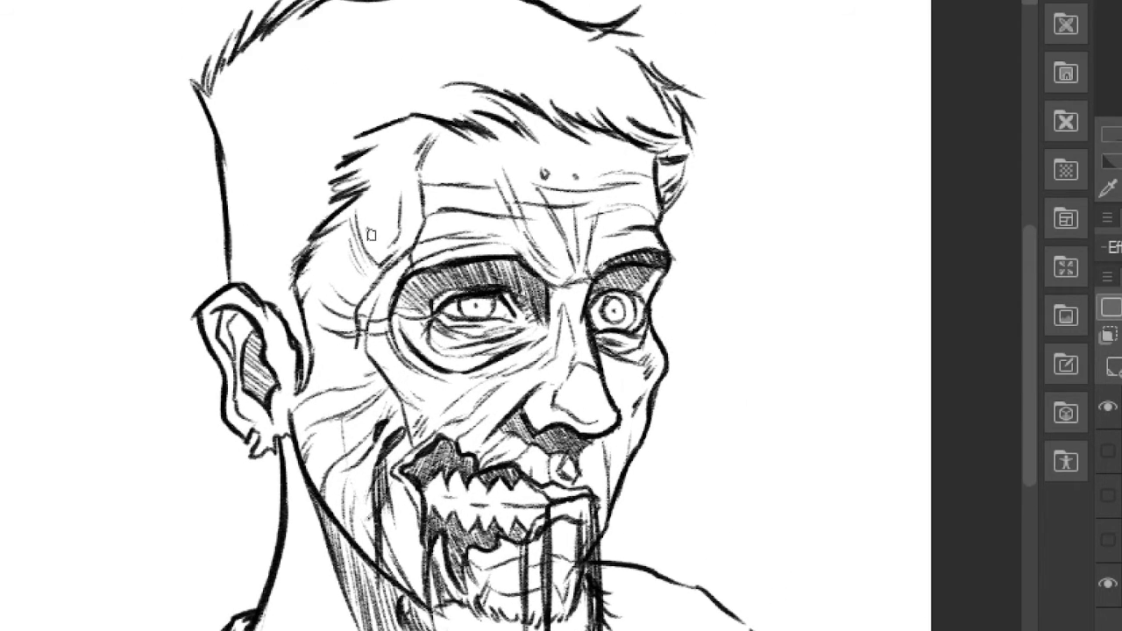
drag(560, 214, 572, 279)
drag(576, 219, 580, 281)
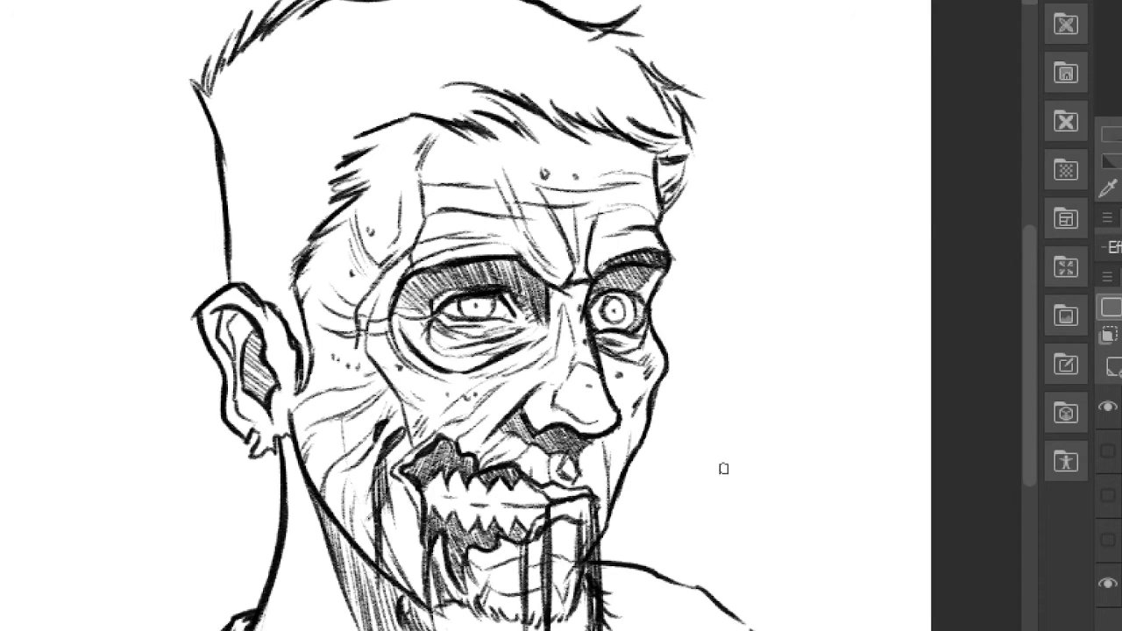
- View the whole finished head with the interface palettes hidden
scroll(726, 468, down, 1)
drag(691, 445, 721, 418)
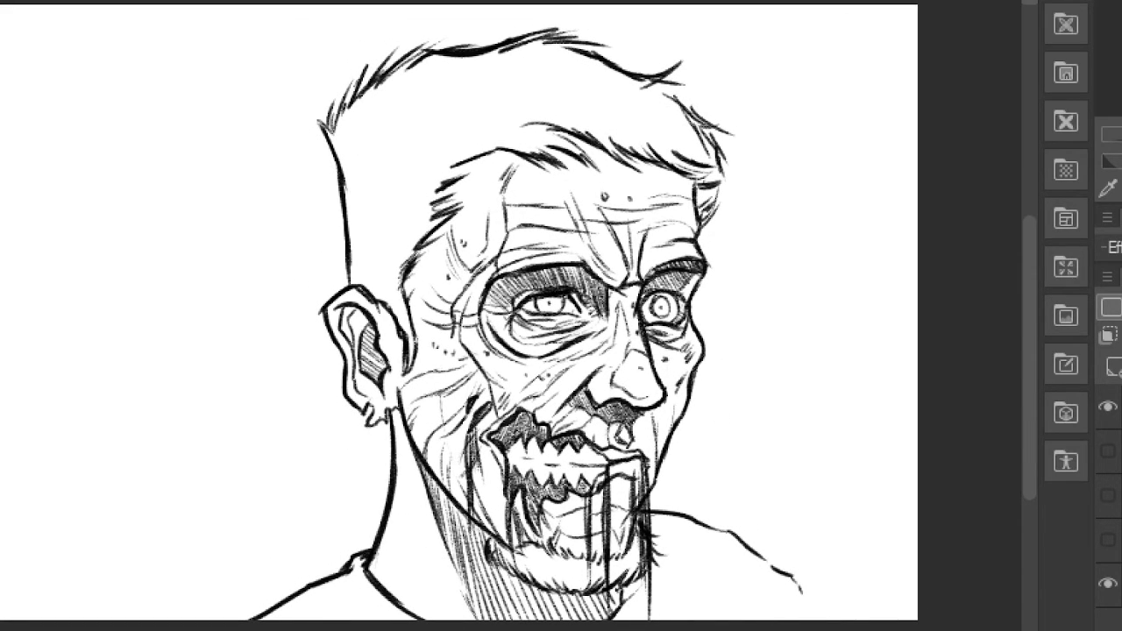
key(Tab)
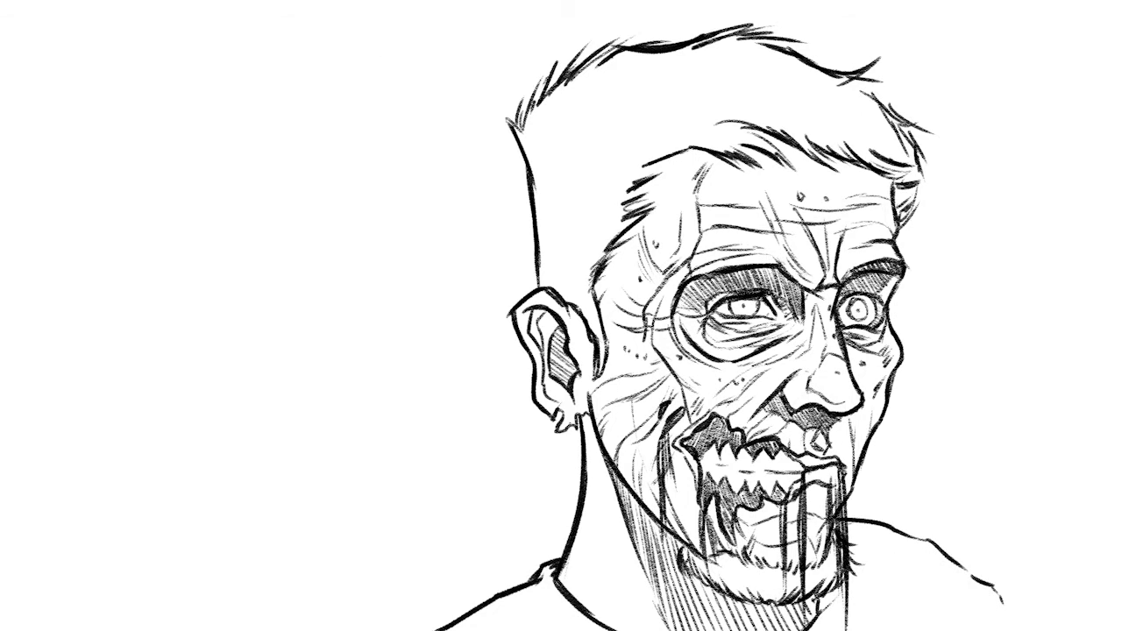